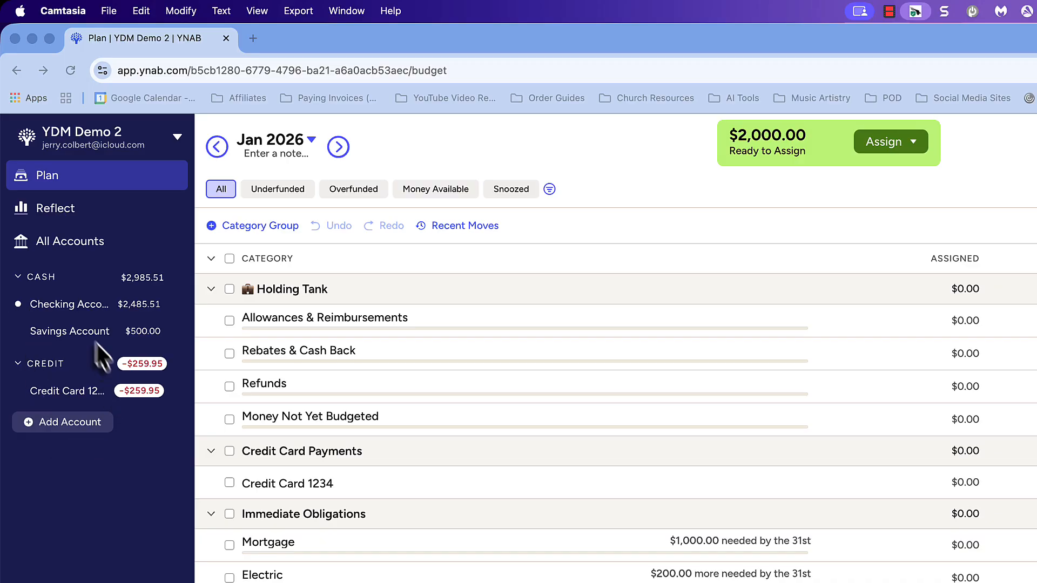
# - Open the Checking Account and view the approval options for the 01/07/2026 paycheck, leaving the transaction unapproved
pyautogui.click(74, 319)
pyautogui.click(76, 310)
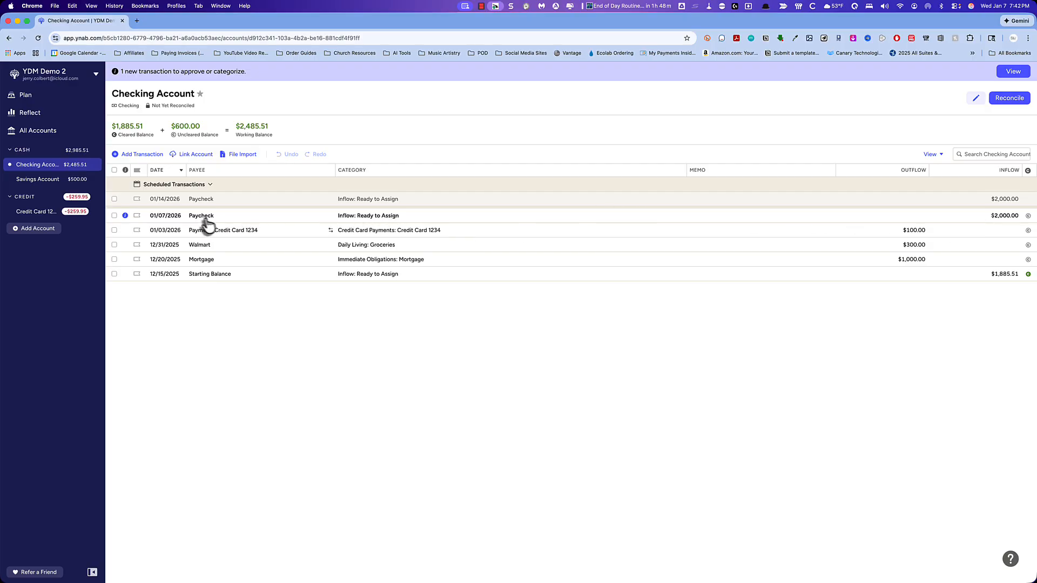
pyautogui.click(125, 215)
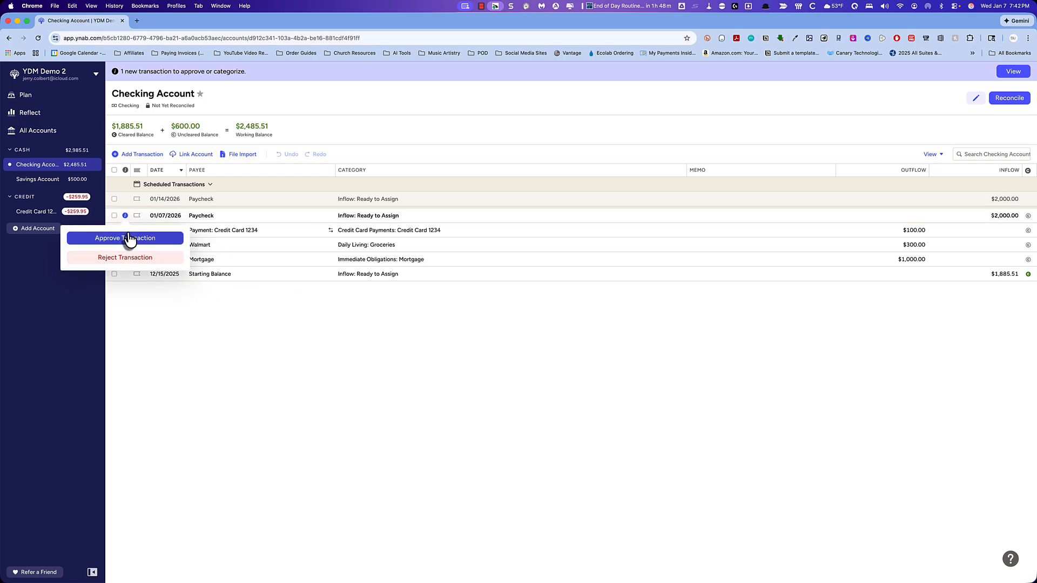
pyautogui.click(163, 329)
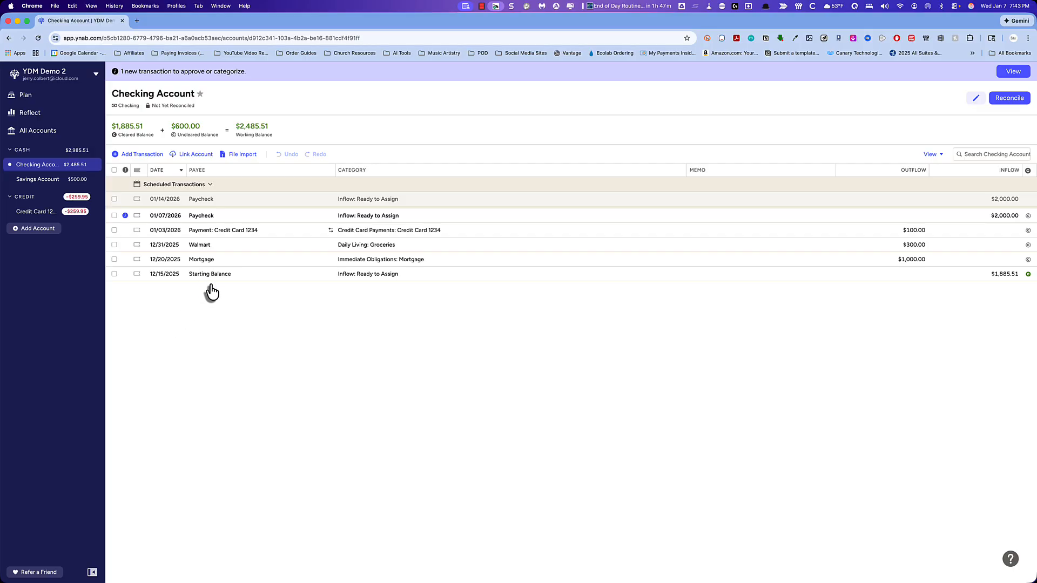
# - Set the unapproved paycheck's date to 01/08/2026, approve it, and check the January plan
pyautogui.click(161, 215)
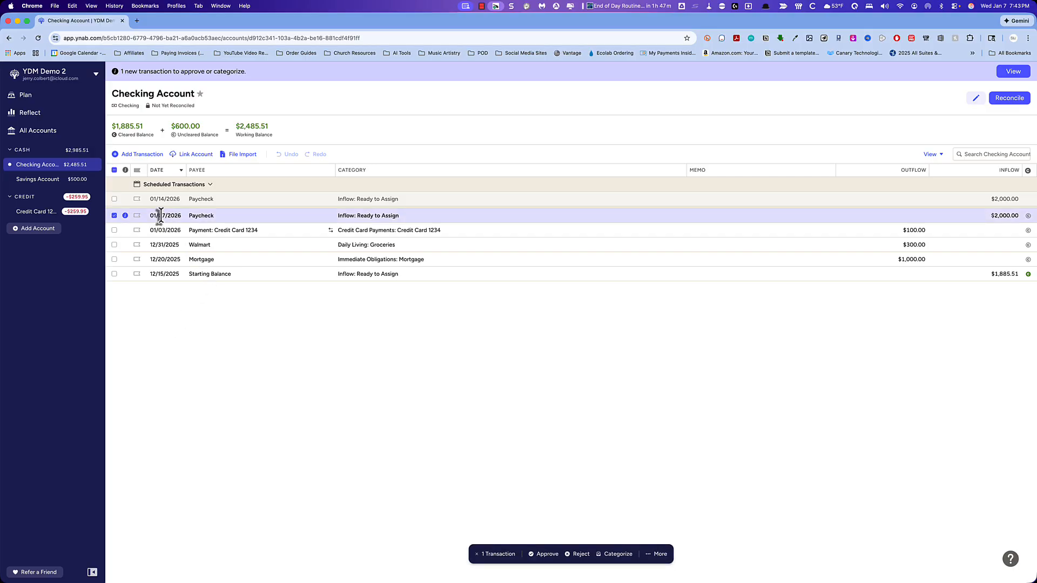
pyautogui.click(161, 216)
pyautogui.click(178, 279)
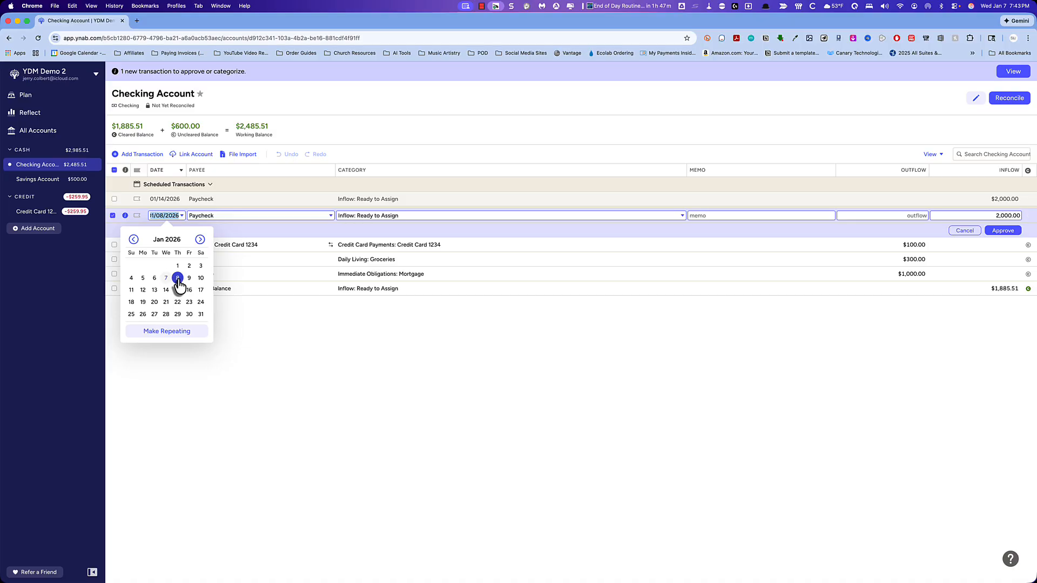
pyautogui.click(1004, 231)
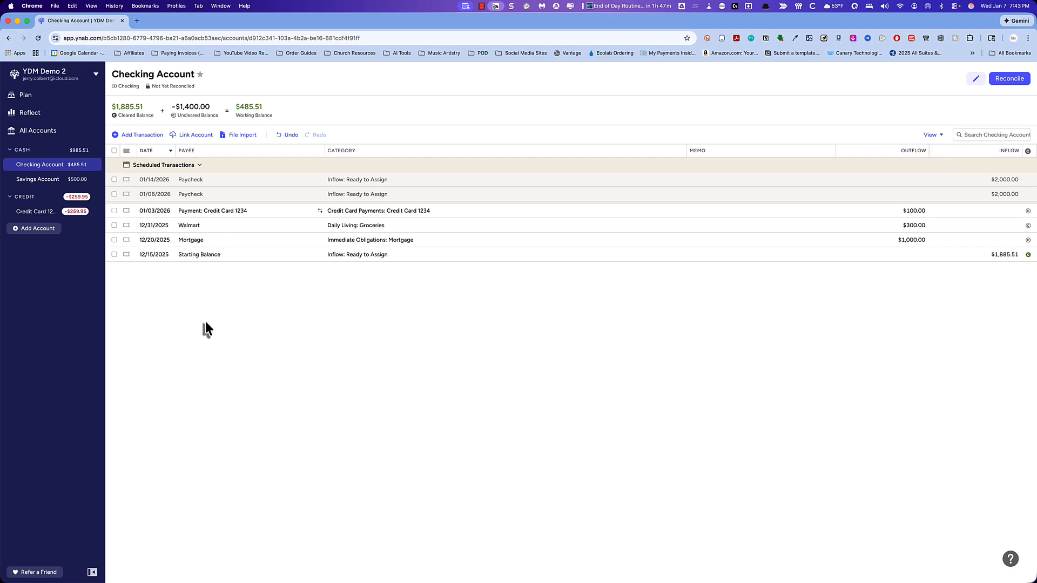
pyautogui.click(40, 96)
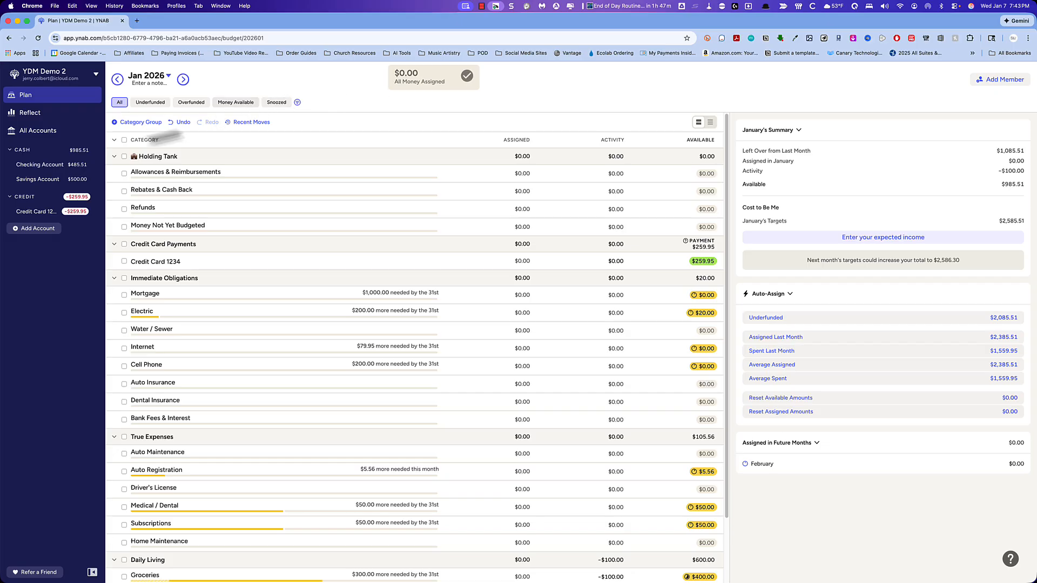
# - Set the scheduled 01/08/2026 paycheck's date back to 01/07/2026 in the Checking Account and save it
pyautogui.click(42, 167)
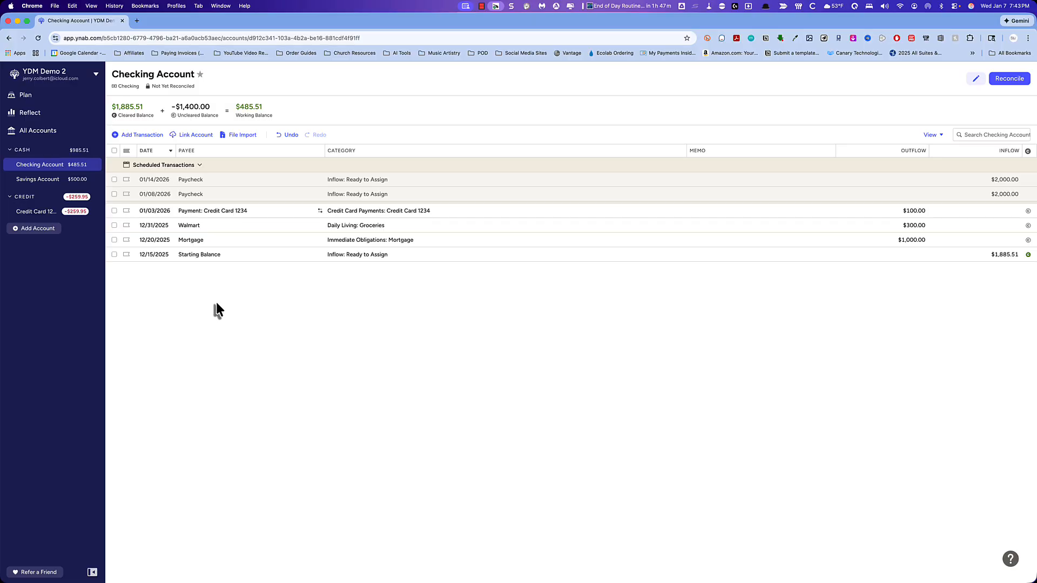
pyautogui.click(151, 196)
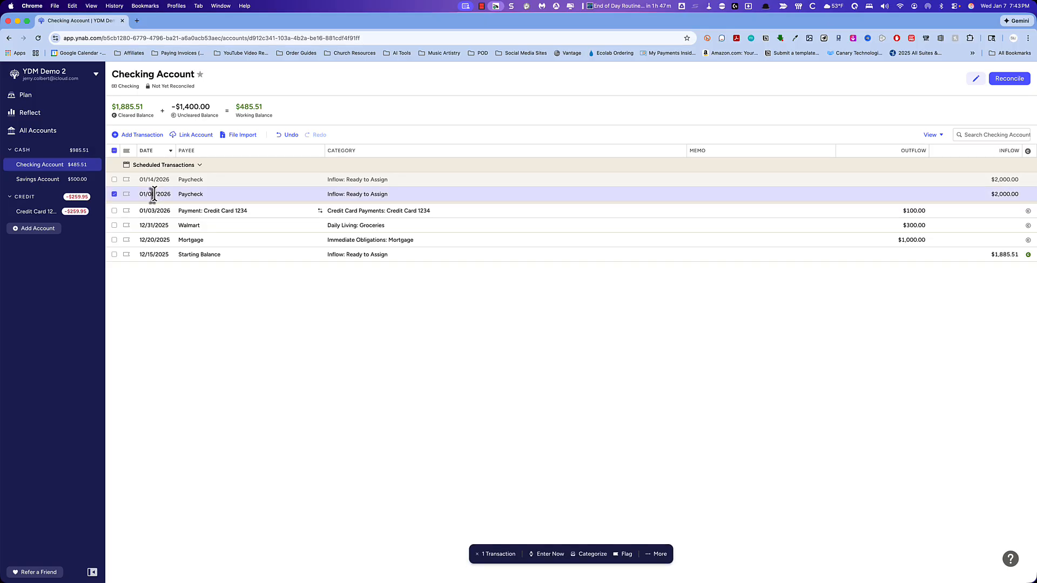
pyautogui.click(151, 194)
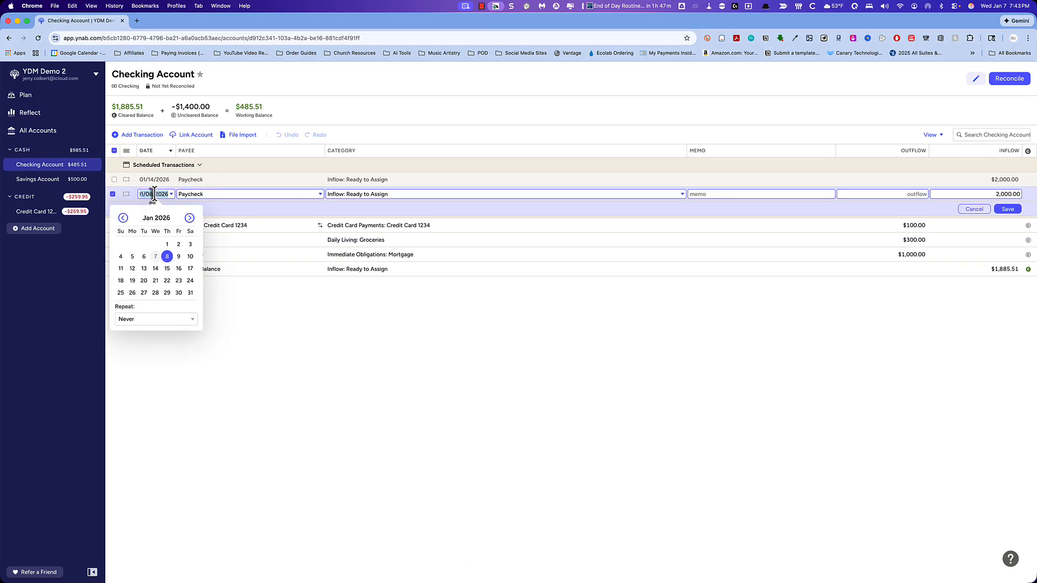
pyautogui.click(154, 257)
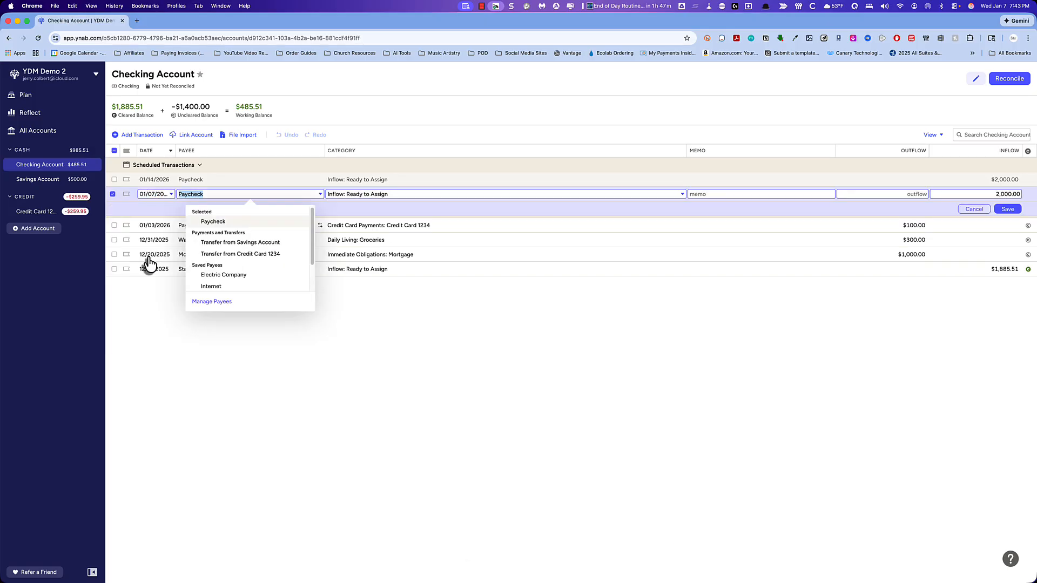
pyautogui.click(1006, 210)
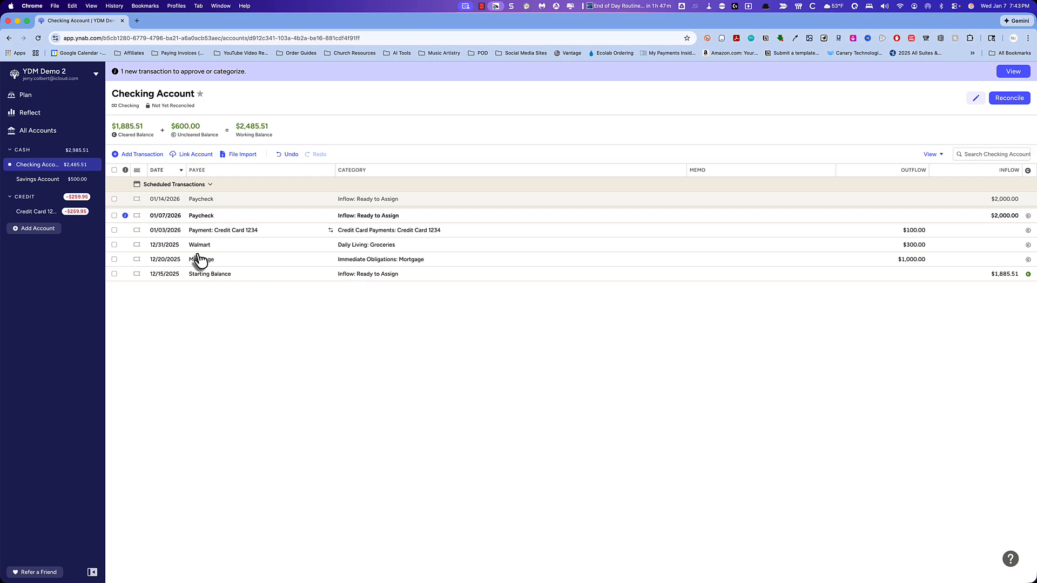
# - Approve the 01/07/2026 paycheck in the Checking Account and go to the January plan
pyautogui.click(125, 215)
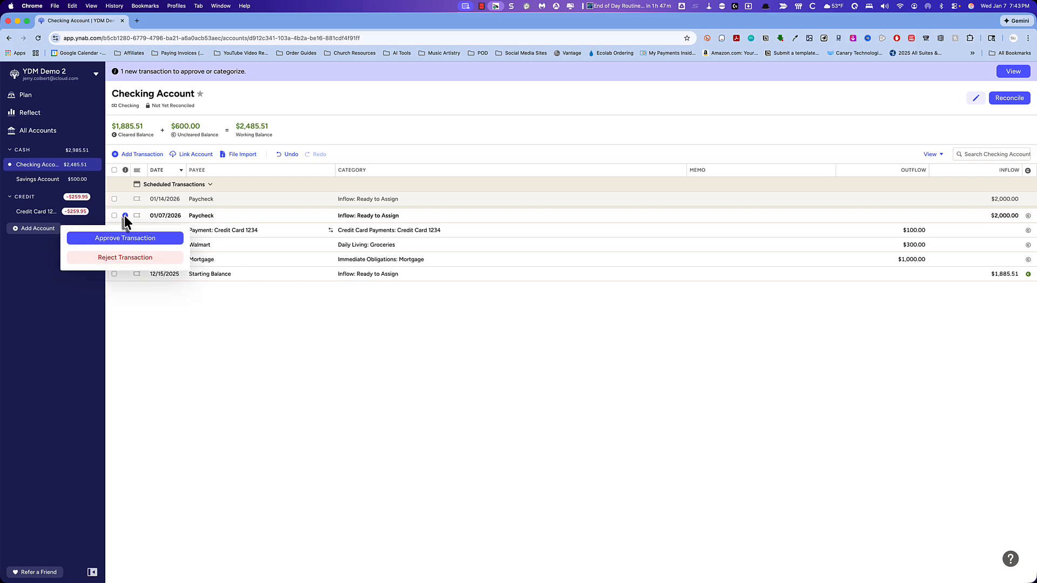
pyautogui.click(144, 239)
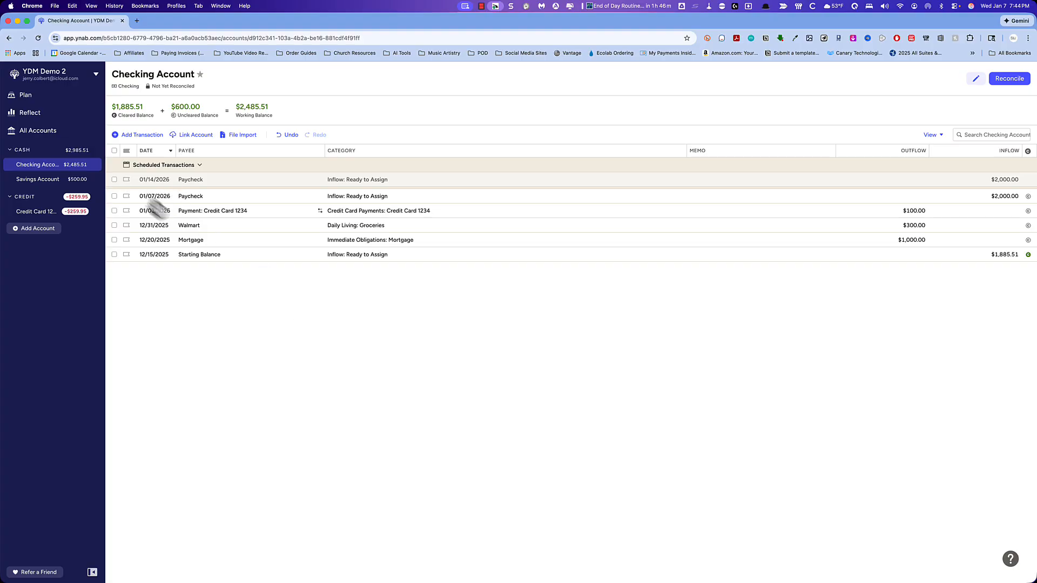
pyautogui.click(41, 99)
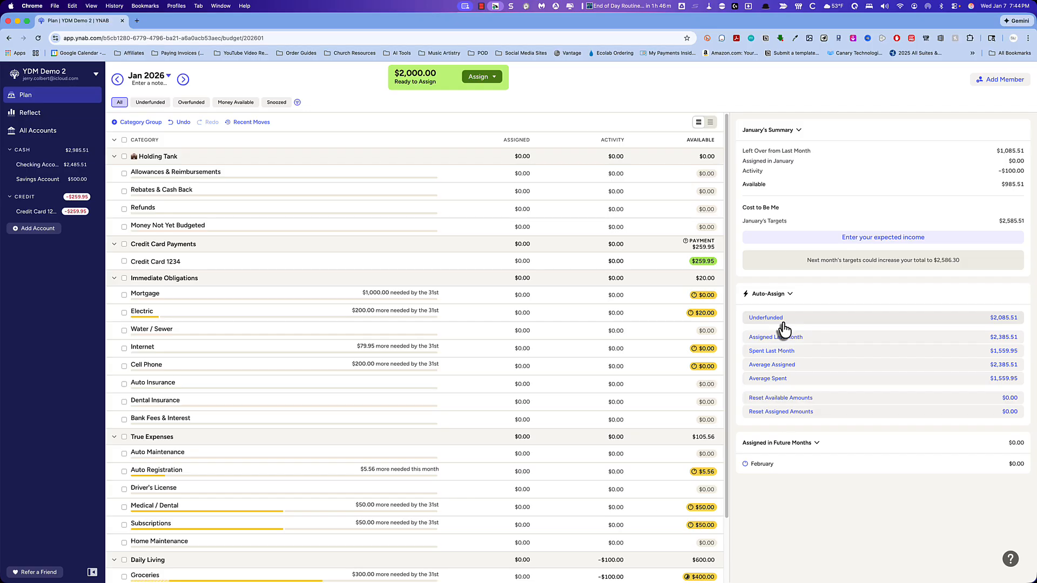
# - Filter the plan to underfunded categories and auto-assign the underfunded amounts for Mortgage, Electric, Internet and Cell Phone
pyautogui.scroll(-3, 540, 291)
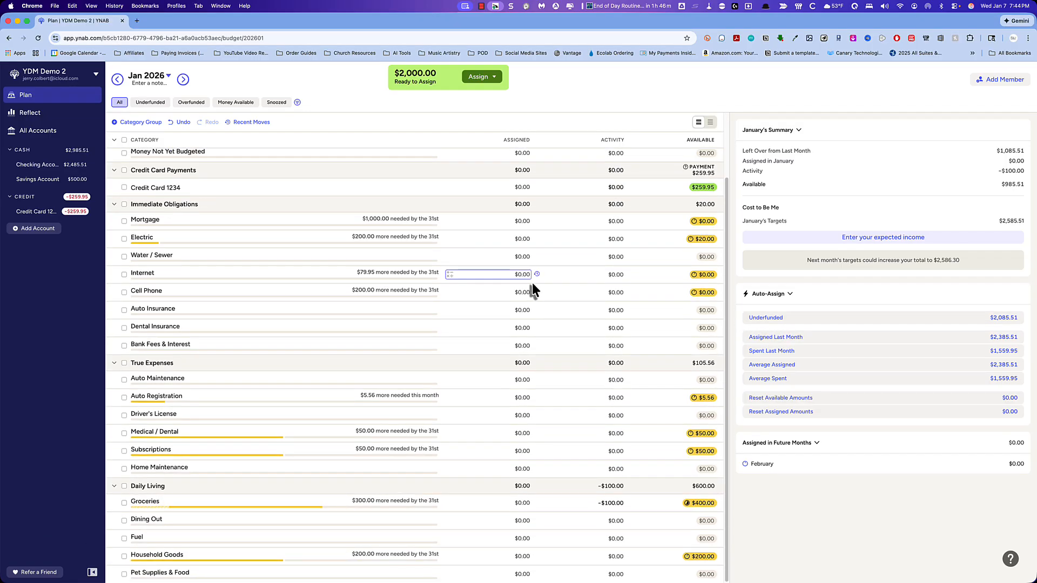
pyautogui.click(150, 105)
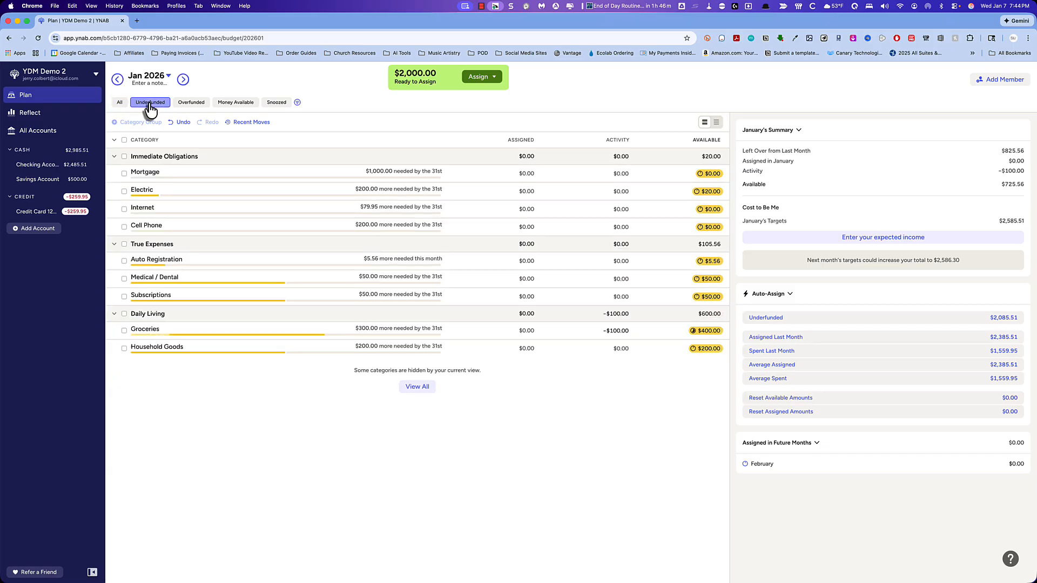
pyautogui.click(563, 174)
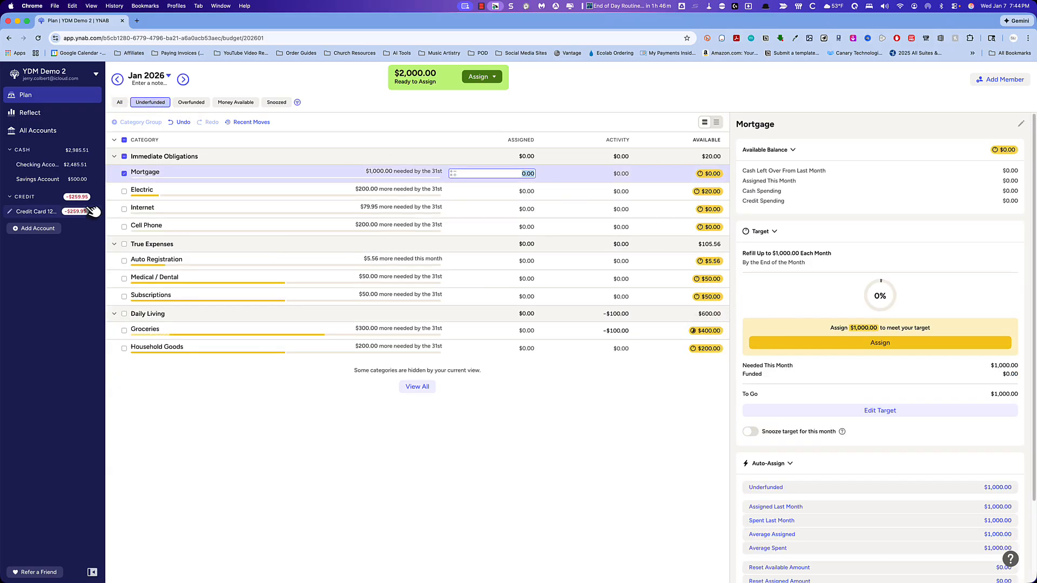
pyautogui.click(124, 191)
pyautogui.click(124, 209)
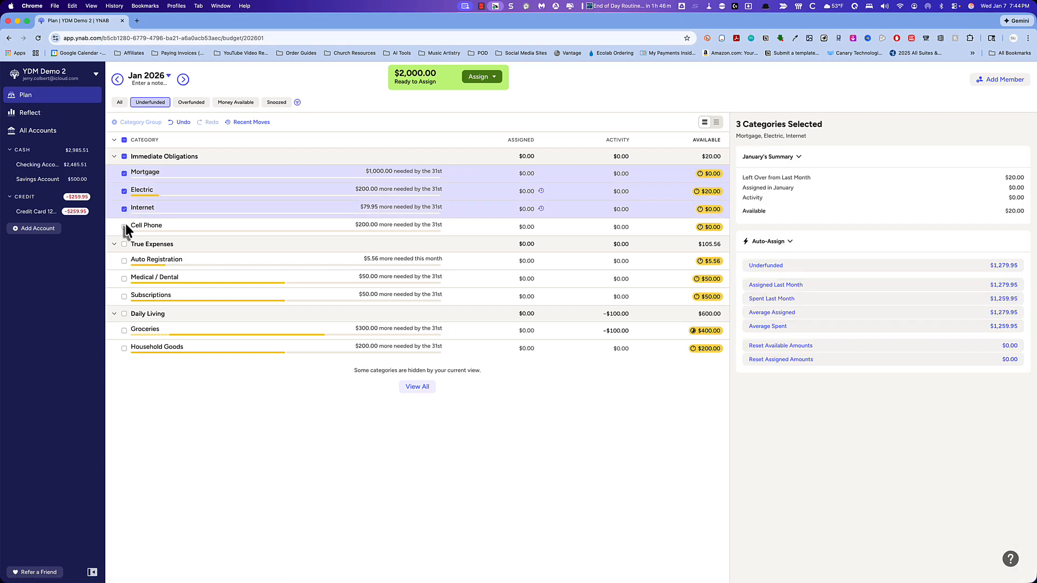
pyautogui.click(125, 228)
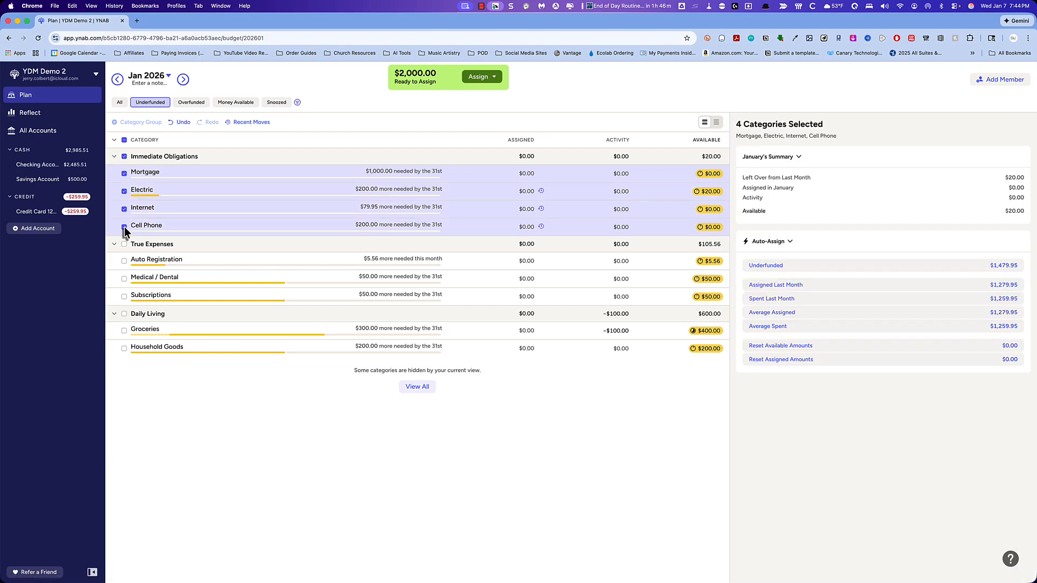
pyautogui.click(765, 266)
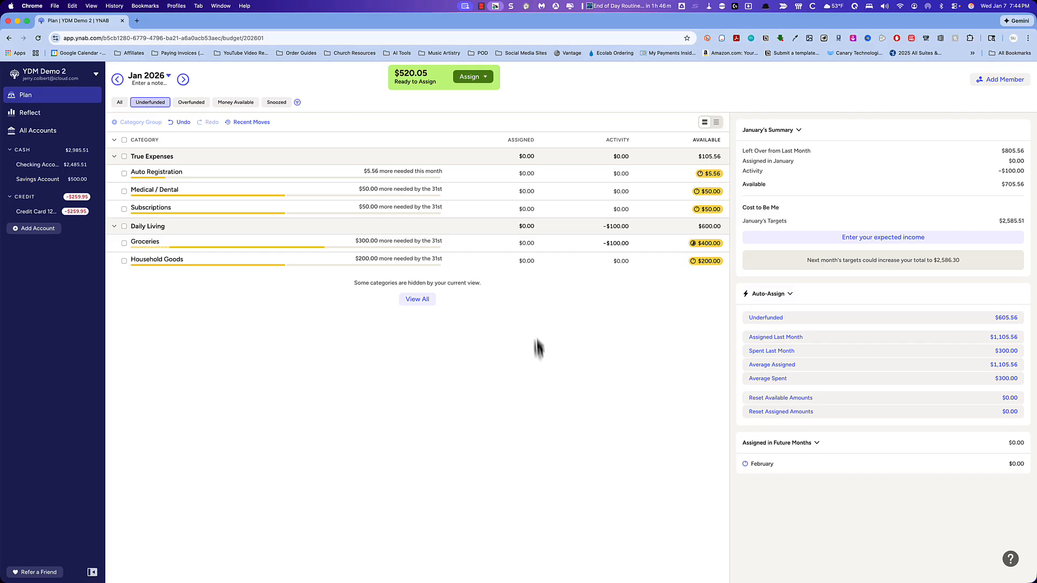
# - Auto-assign the underfunded amounts for the Daily Living group and assign $5.56 to Auto Registration to meet its monthly target
pyautogui.click(125, 228)
pyautogui.click(784, 266)
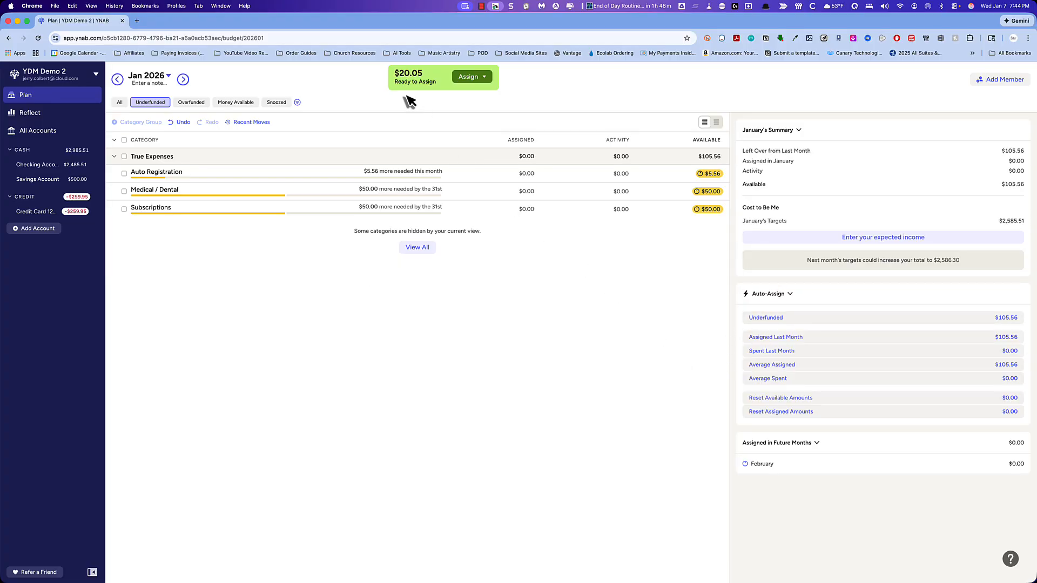
pyautogui.click(528, 174)
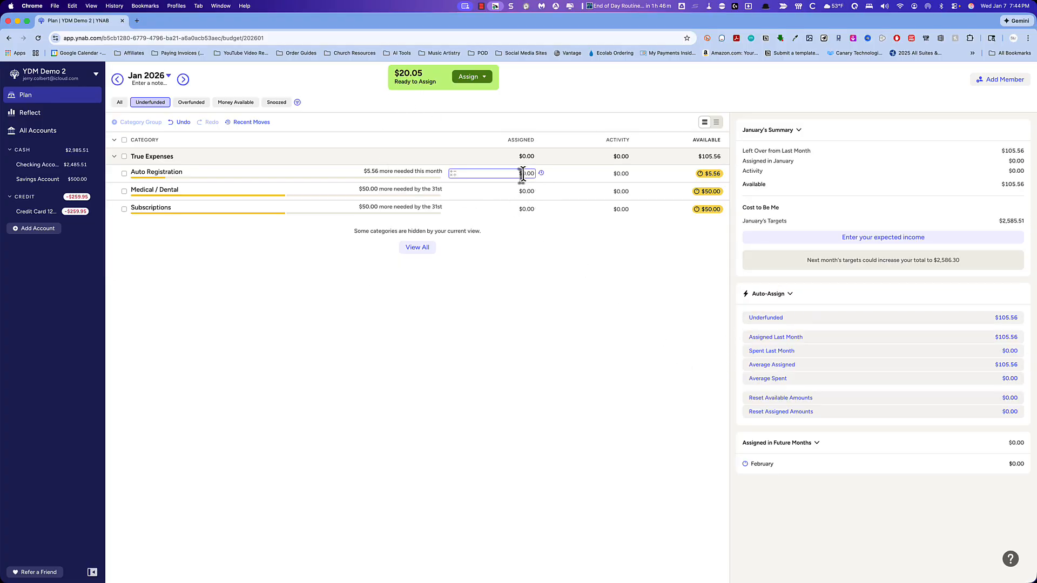
pyautogui.click(527, 173)
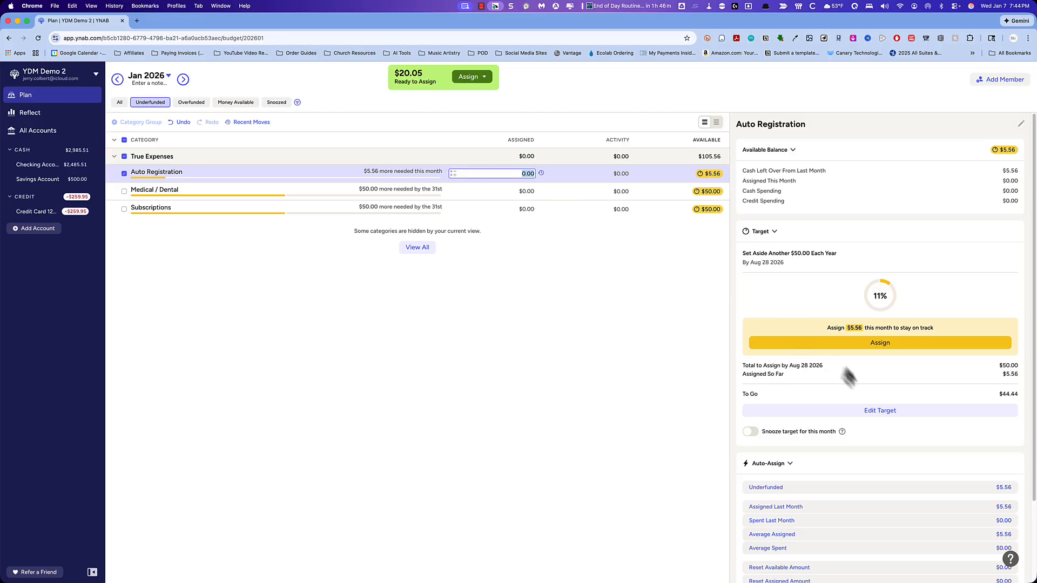
pyautogui.click(872, 345)
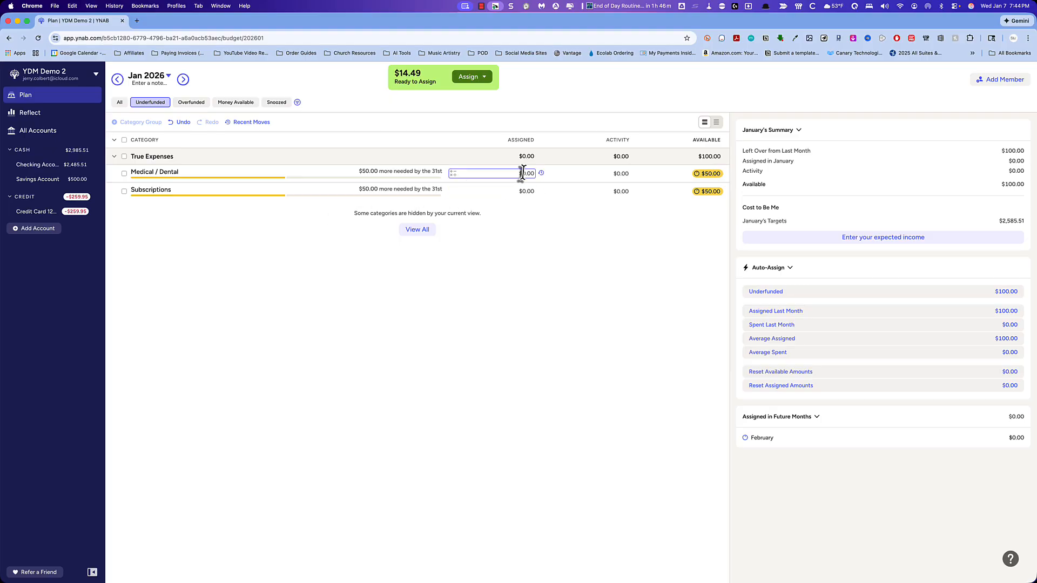
# - Manually assign the remaining $14.49 to Medical / Dental under True Expenses and show all plan categories
pyautogui.click(483, 76)
pyautogui.click(507, 111)
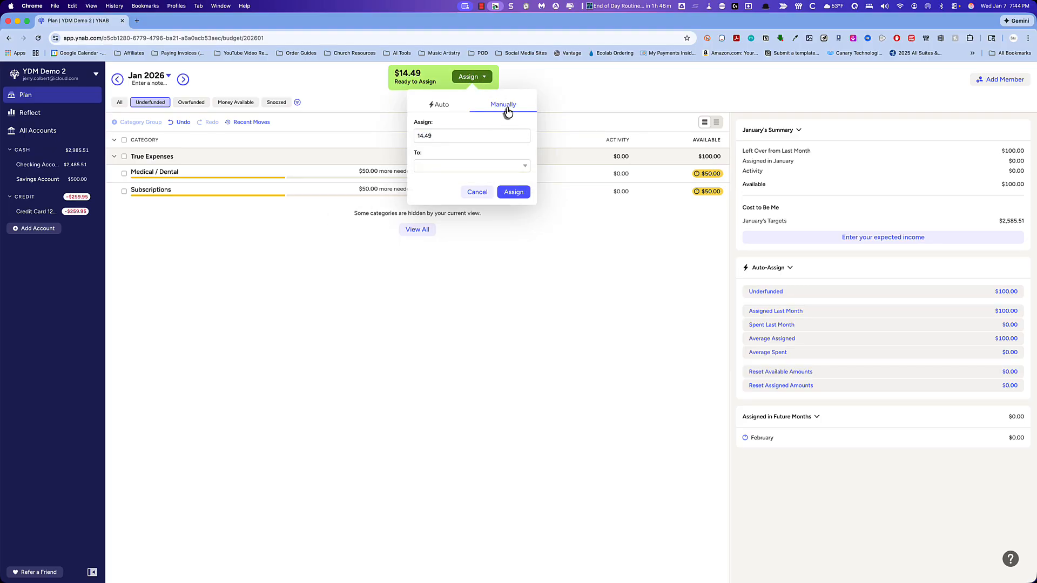
pyautogui.click(498, 166)
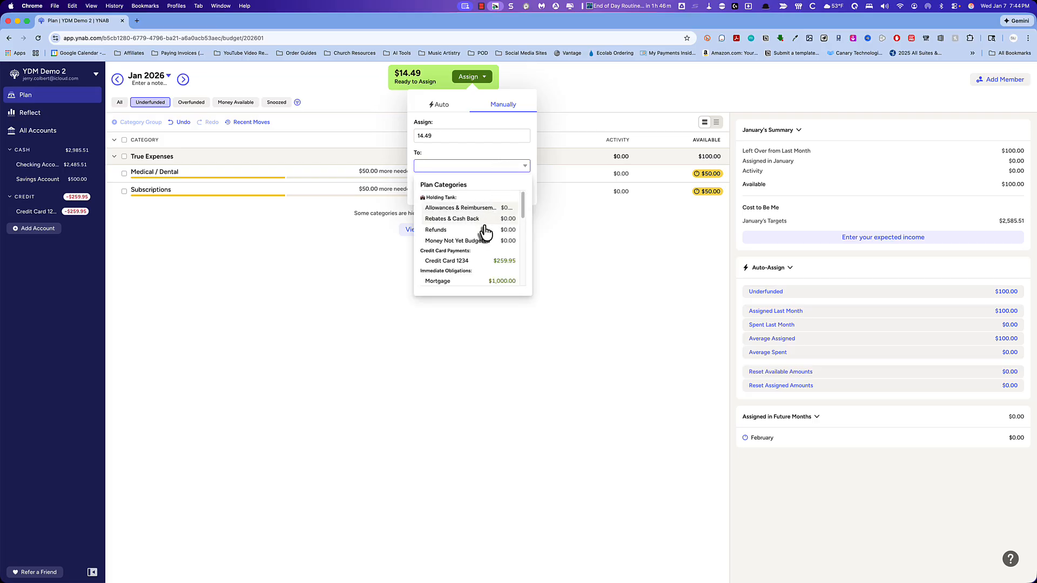
pyautogui.scroll(-5, 481, 232)
pyautogui.scroll(-5, 482, 236)
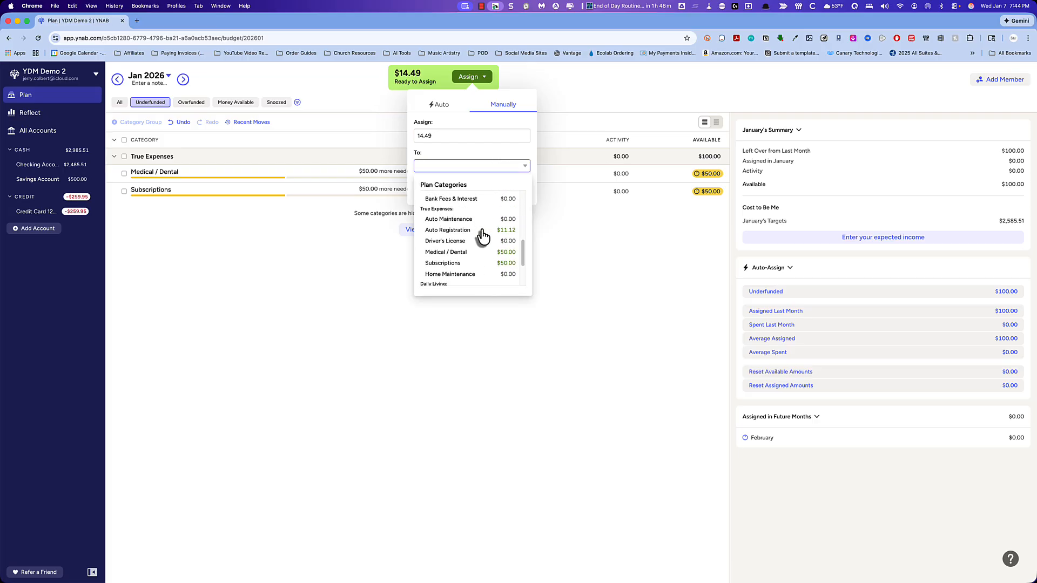
pyautogui.click(467, 221)
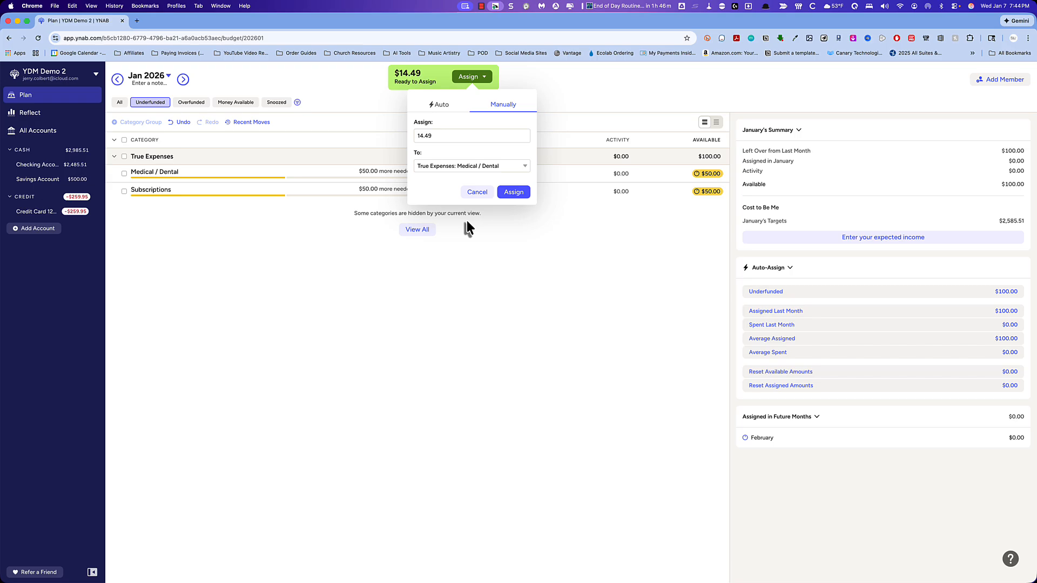
pyautogui.click(514, 192)
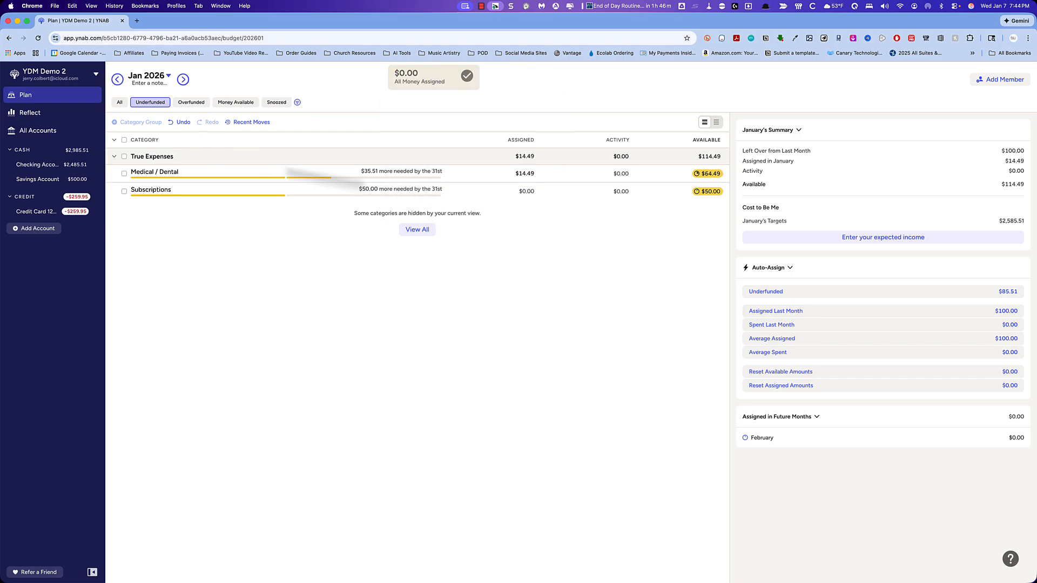
pyautogui.click(528, 173)
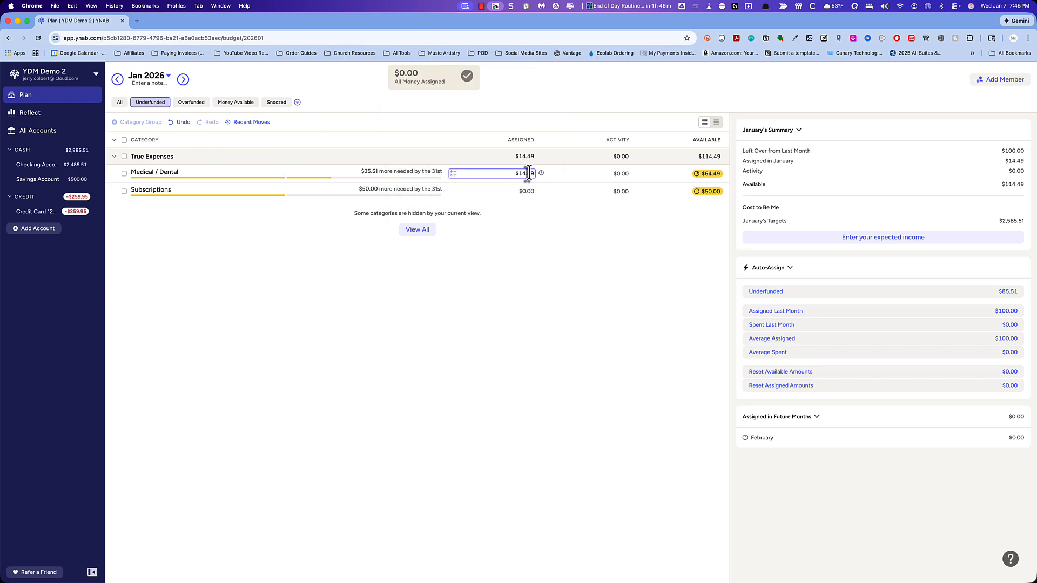
pyautogui.click(120, 103)
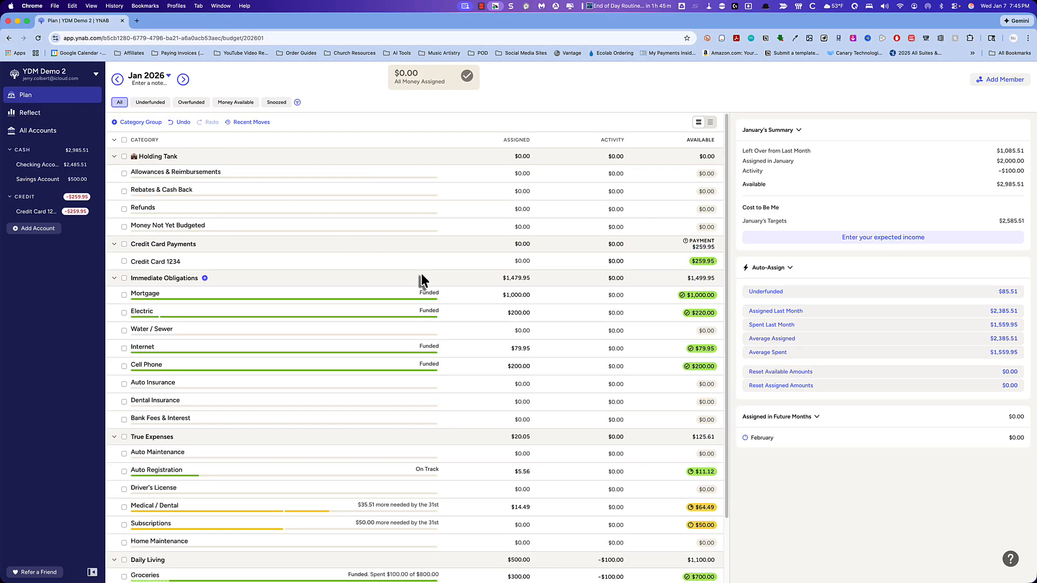